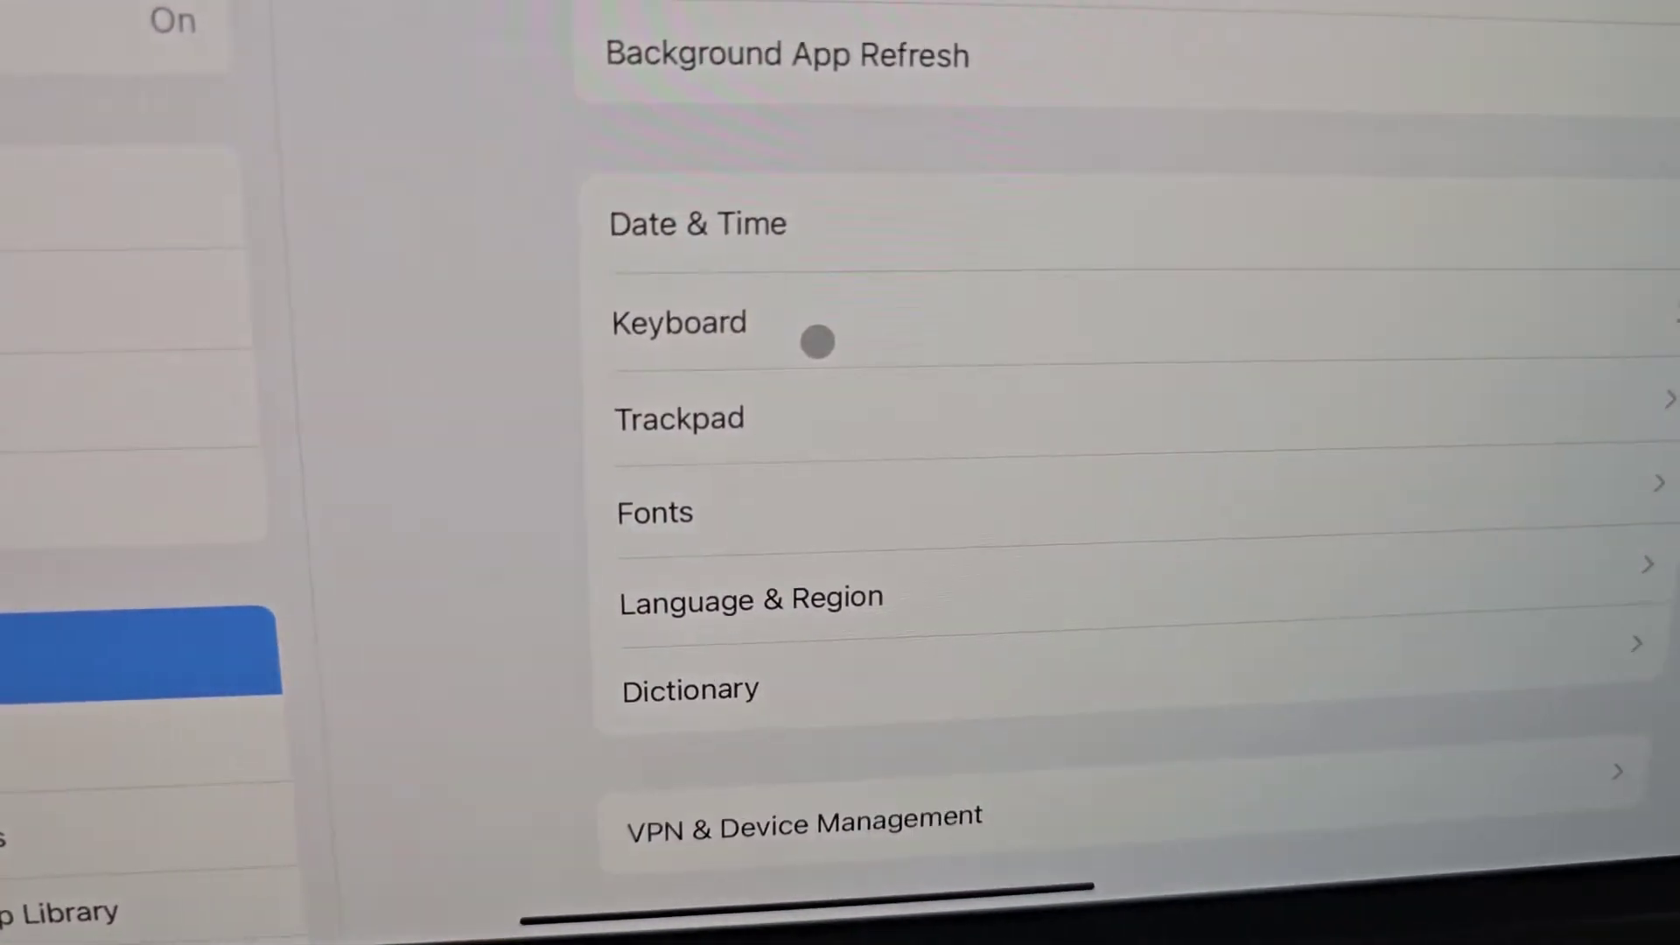
- Open the Keyboard page from General in Settings
left_click(742, 328)
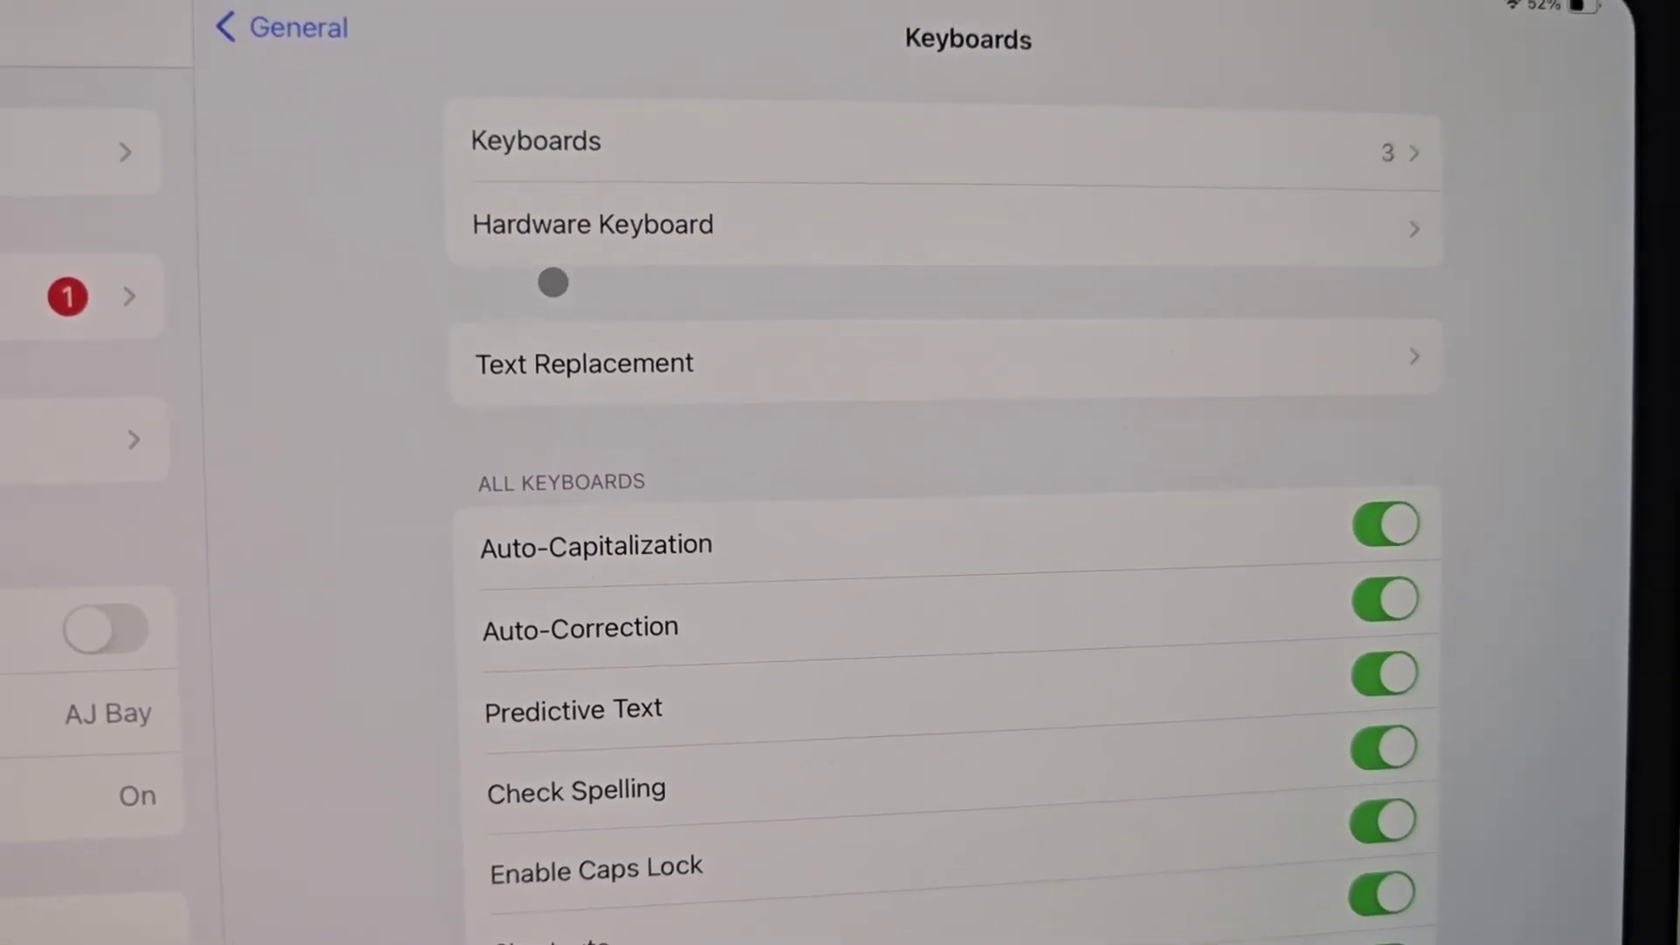
- Open Hardware Keyboard to view the Keyboard Brightness slider and layouts
left_click(568, 207)
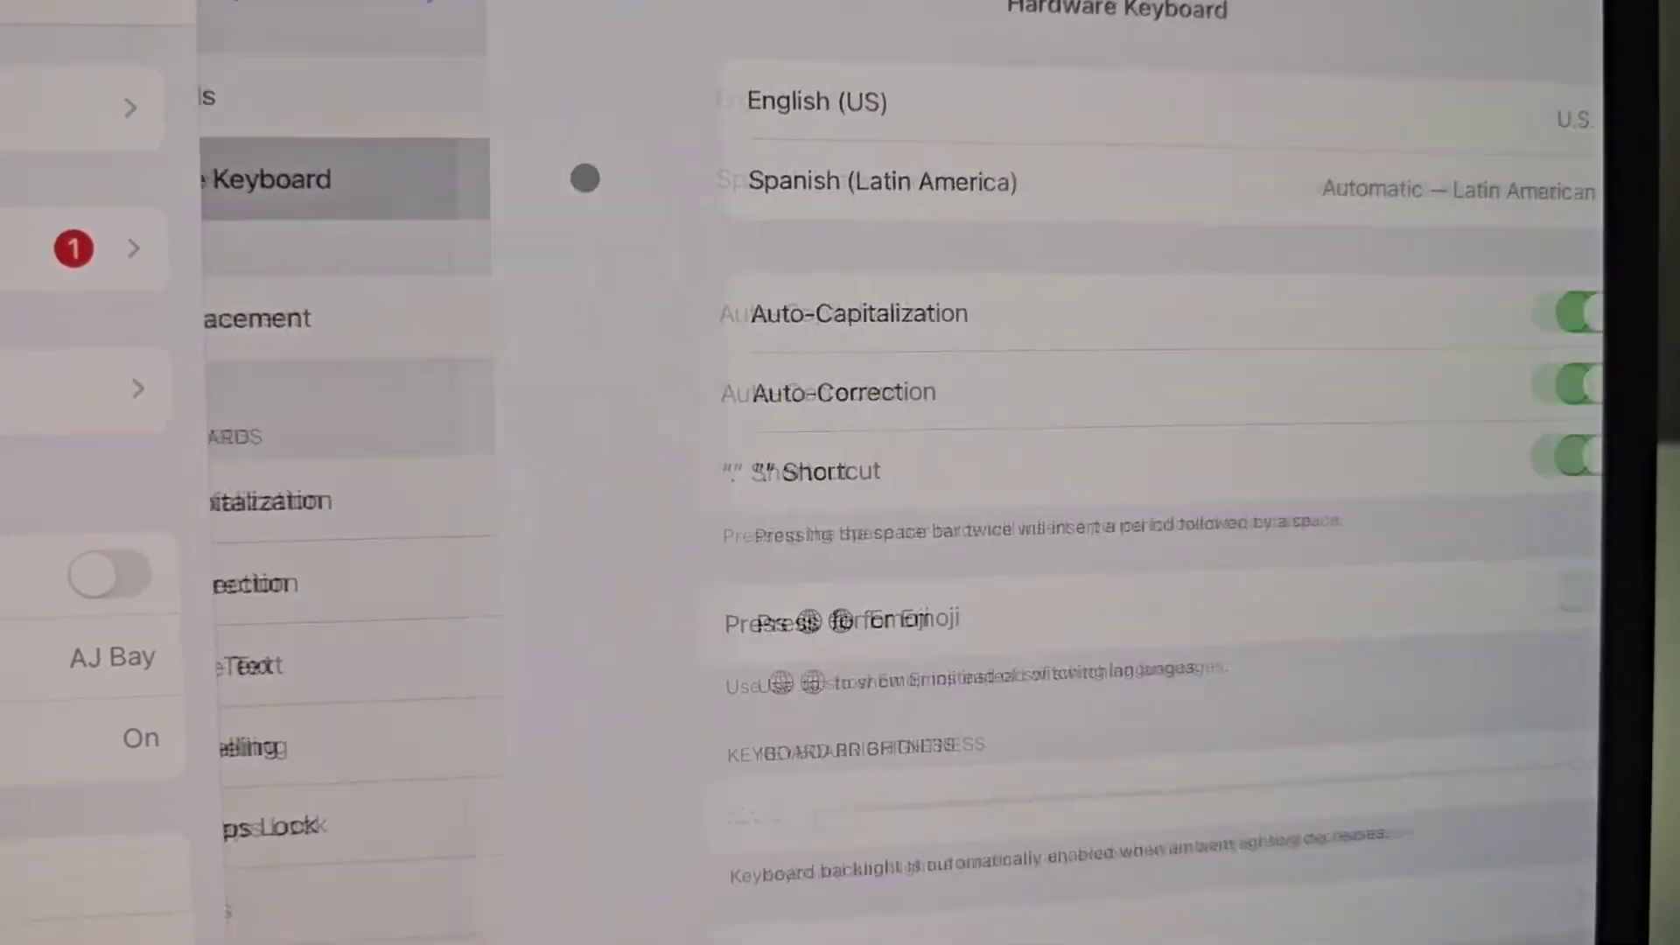